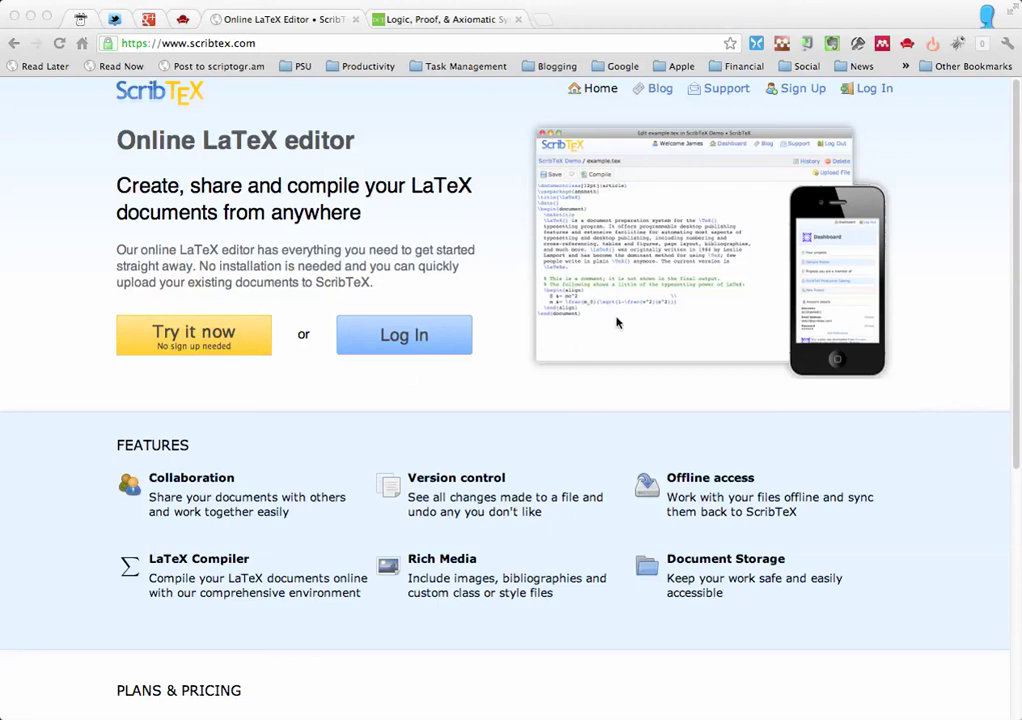
- Glance at ScribTeX's sign-up form, then open the log-in form instead
click(800, 93)
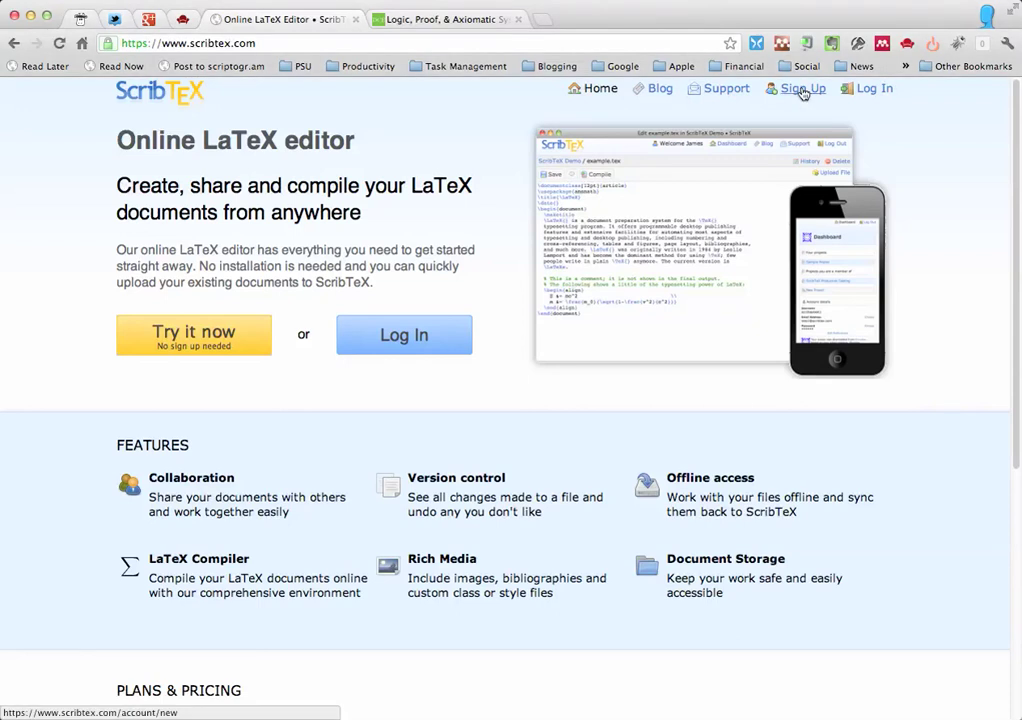
click(803, 93)
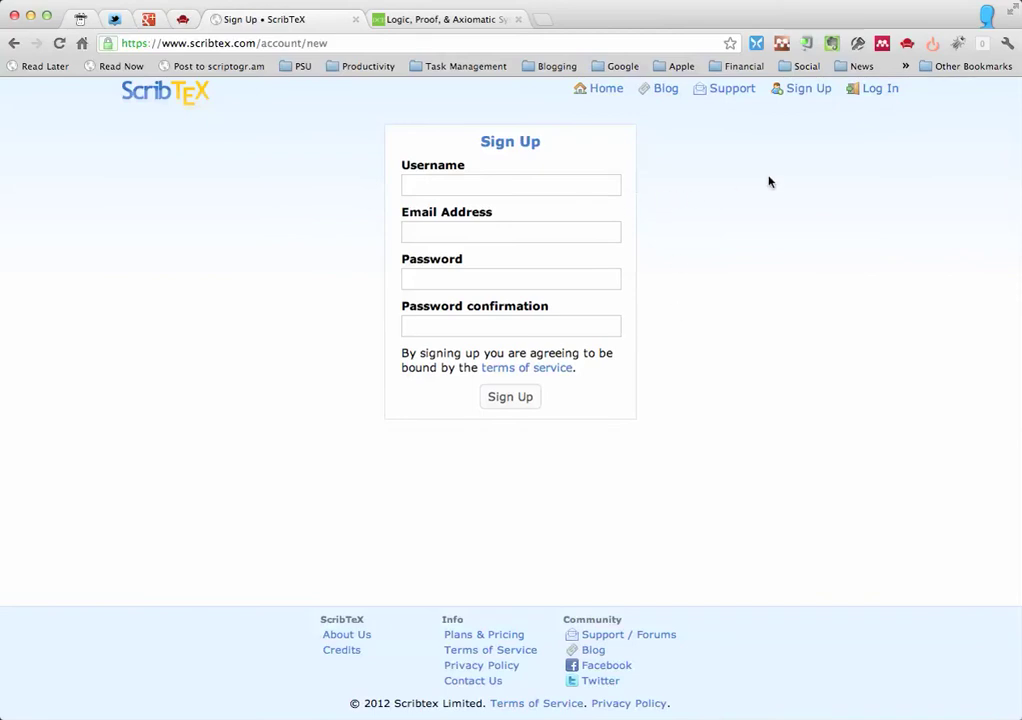
click(875, 91)
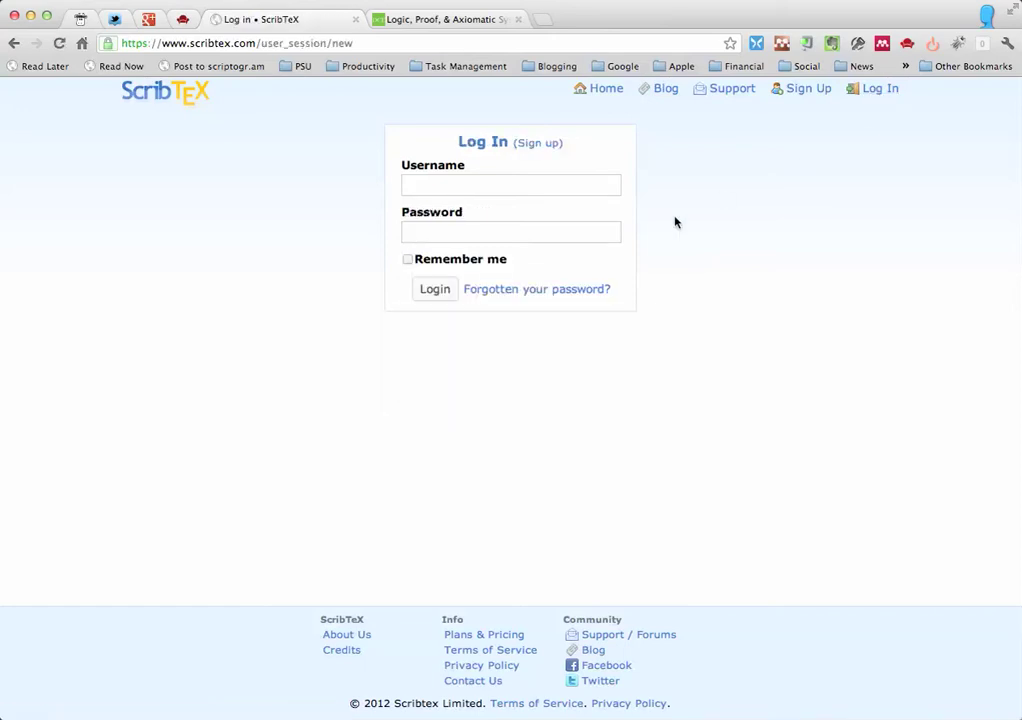
- Sign in with the saved ScribTeX (Dummy) login from 1Password
key(super+backslash)
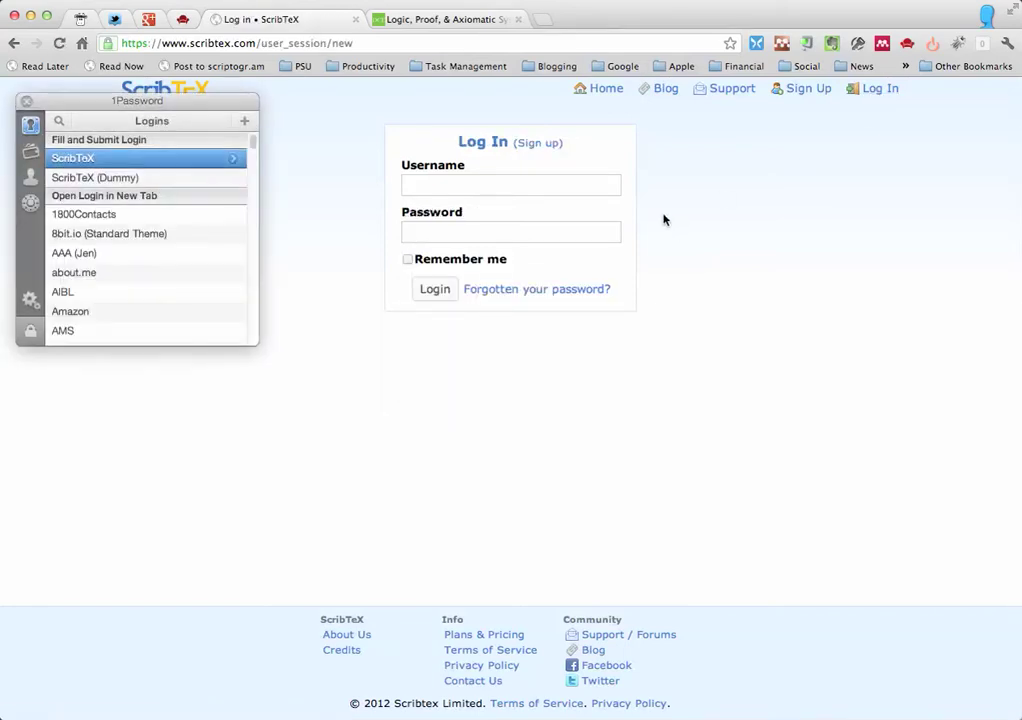
click(100, 177)
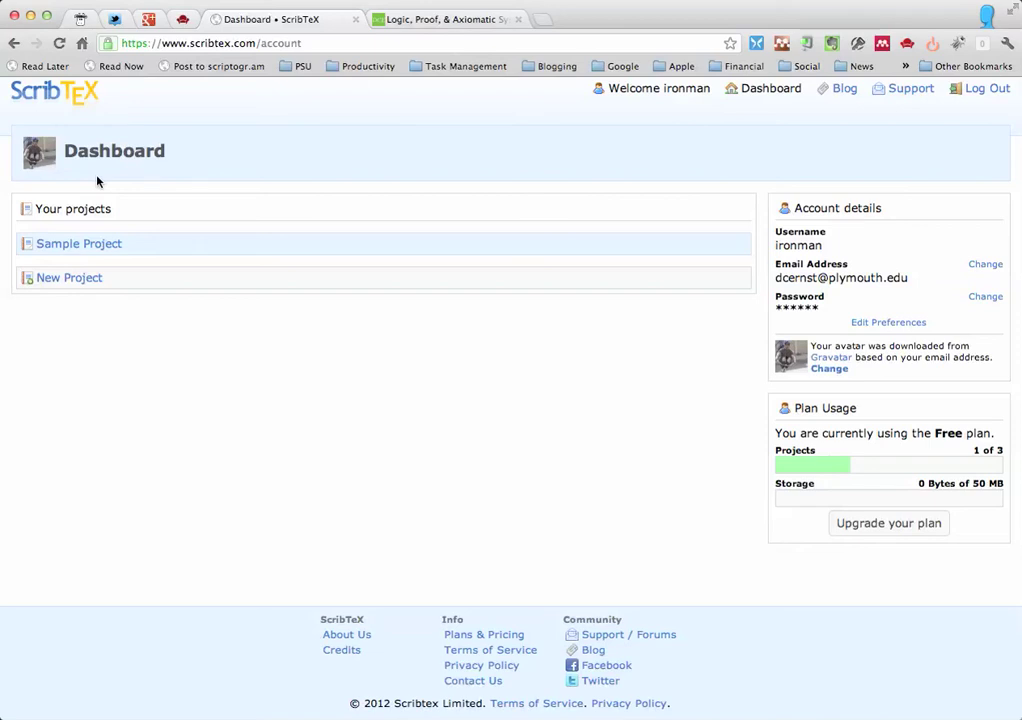
- View Sample Project's files, return to the Dashboard, and start a new project
click(86, 246)
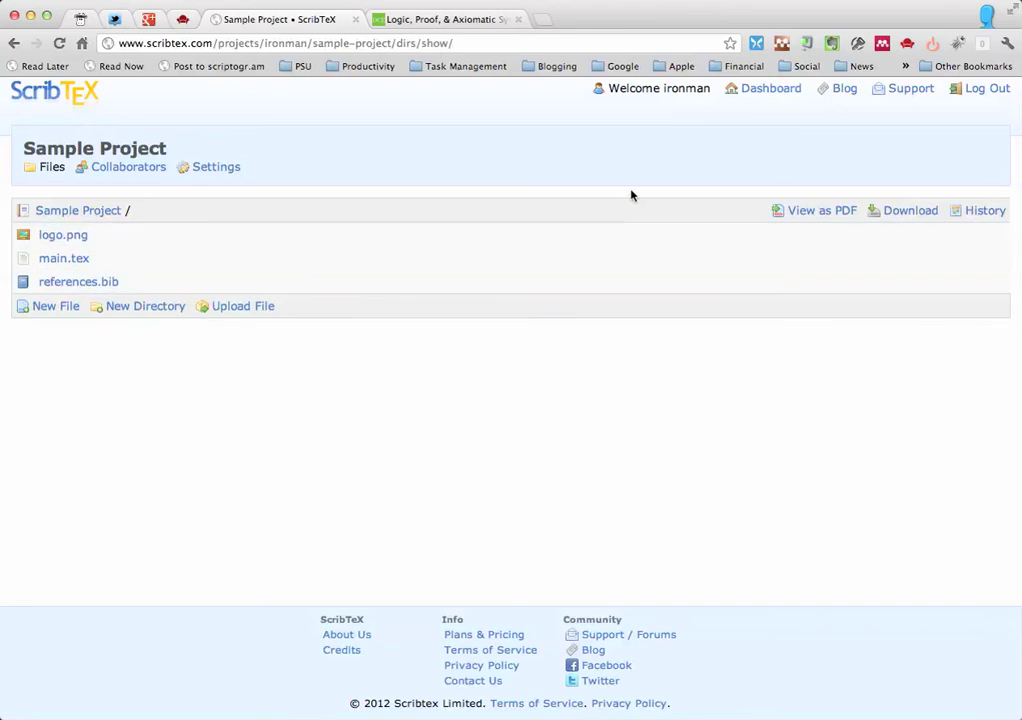
click(767, 91)
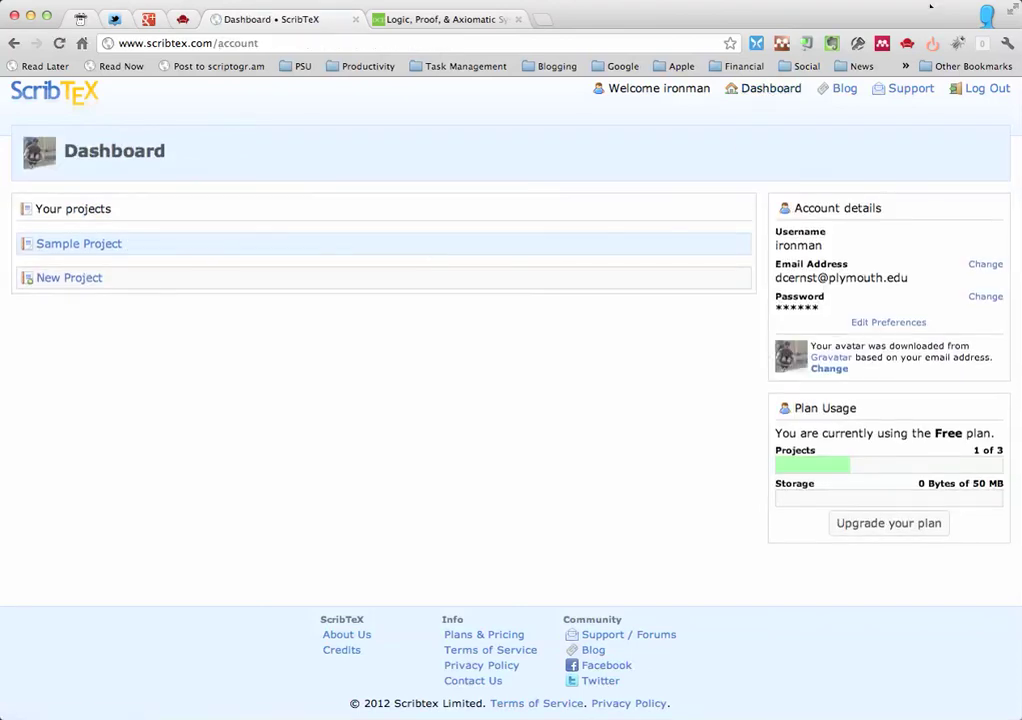
click(82, 279)
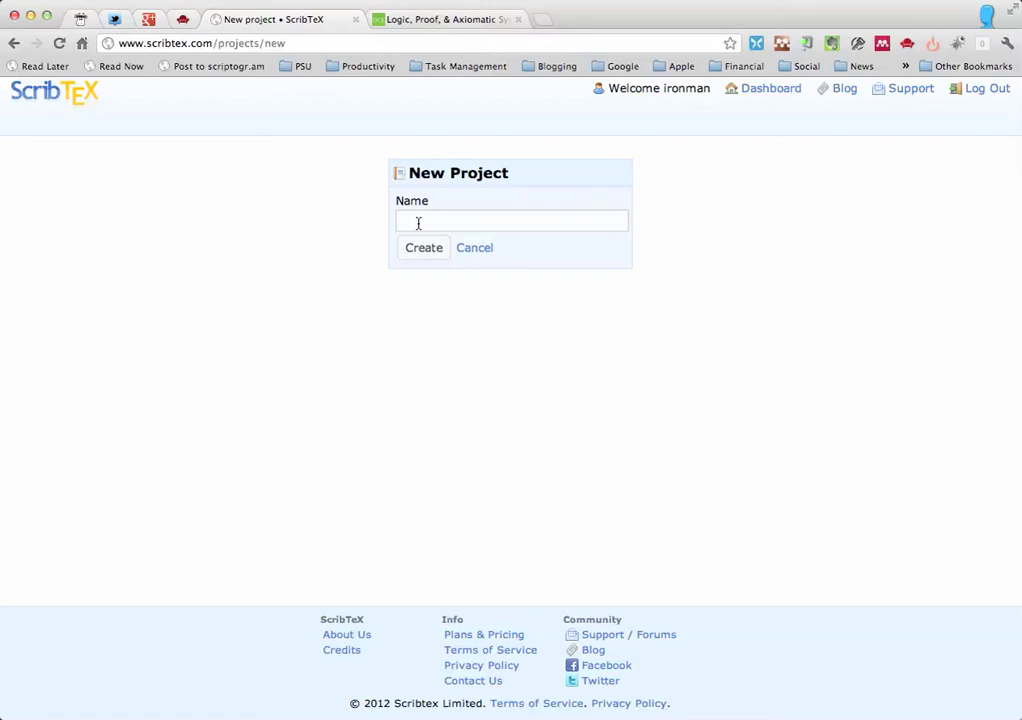
- Create a project named 'Weekly Homework (Iron Man)'
text(Weekly Homework (Iron Man))
click(424, 249)
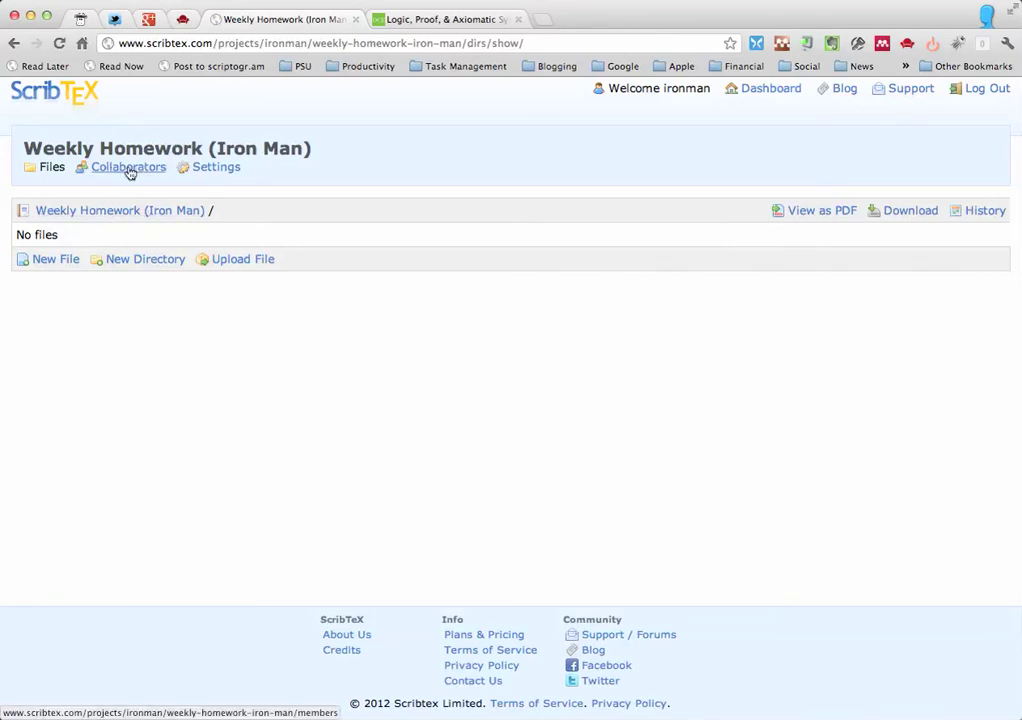
- Add the collaborator's username on the Collaborators page, then go back to Files
click(129, 168)
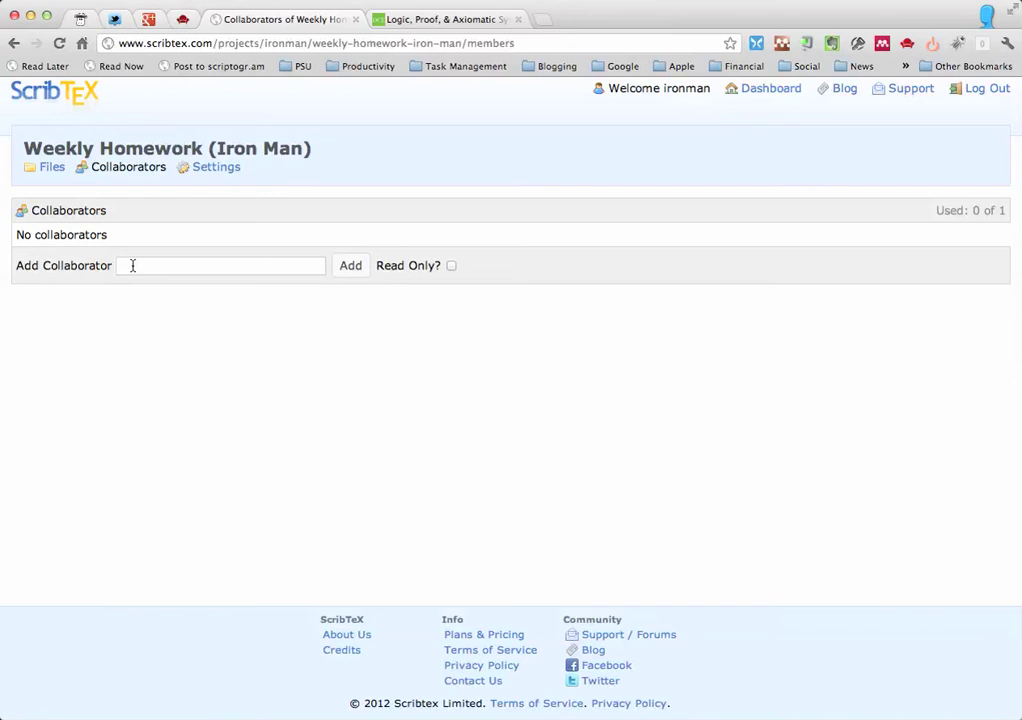
click(349, 266)
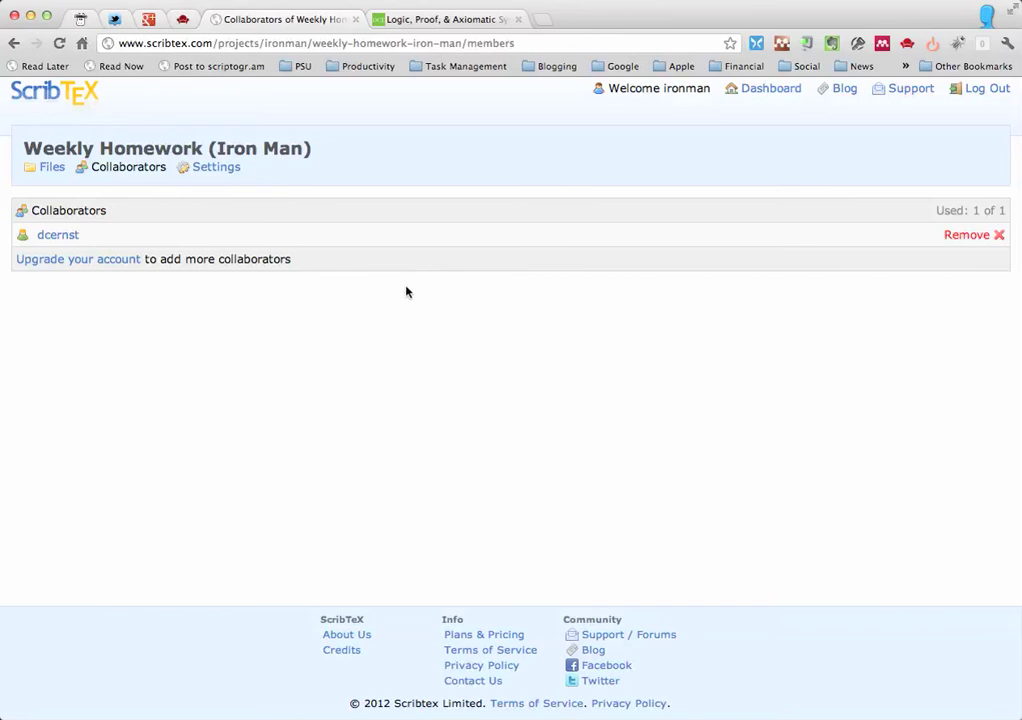
click(47, 169)
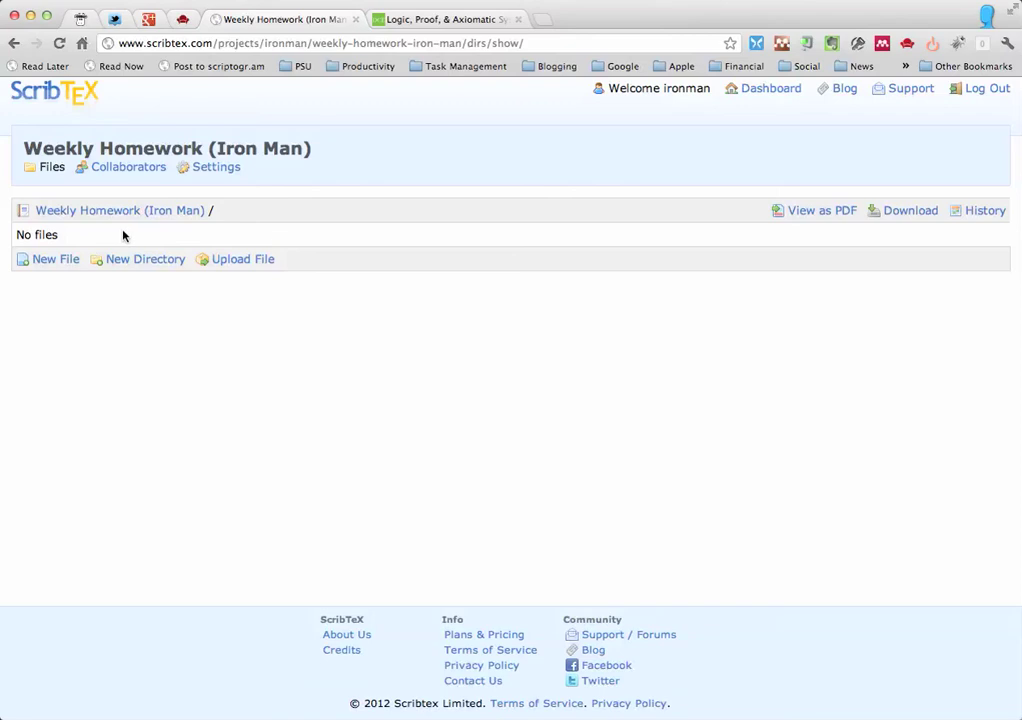
- On the course homework page, scroll to the LaTeX Template for Homework section
click(458, 20)
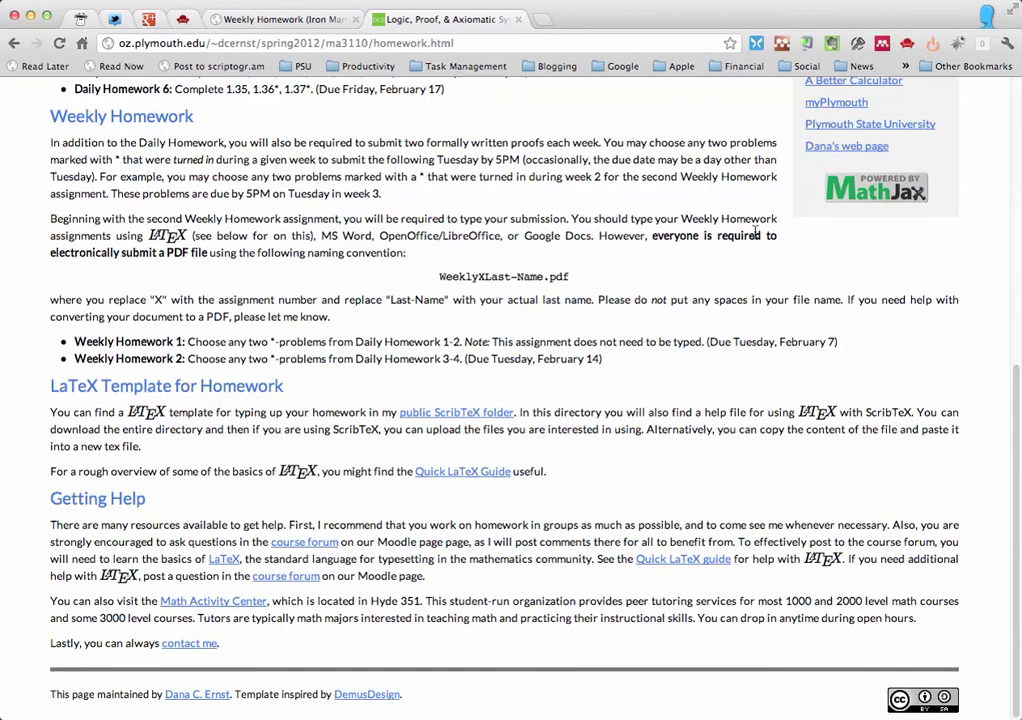
scroll(1010, 440, up, 1)
drag(1012, 437, 985, 433)
scroll(985, 433, down, 2)
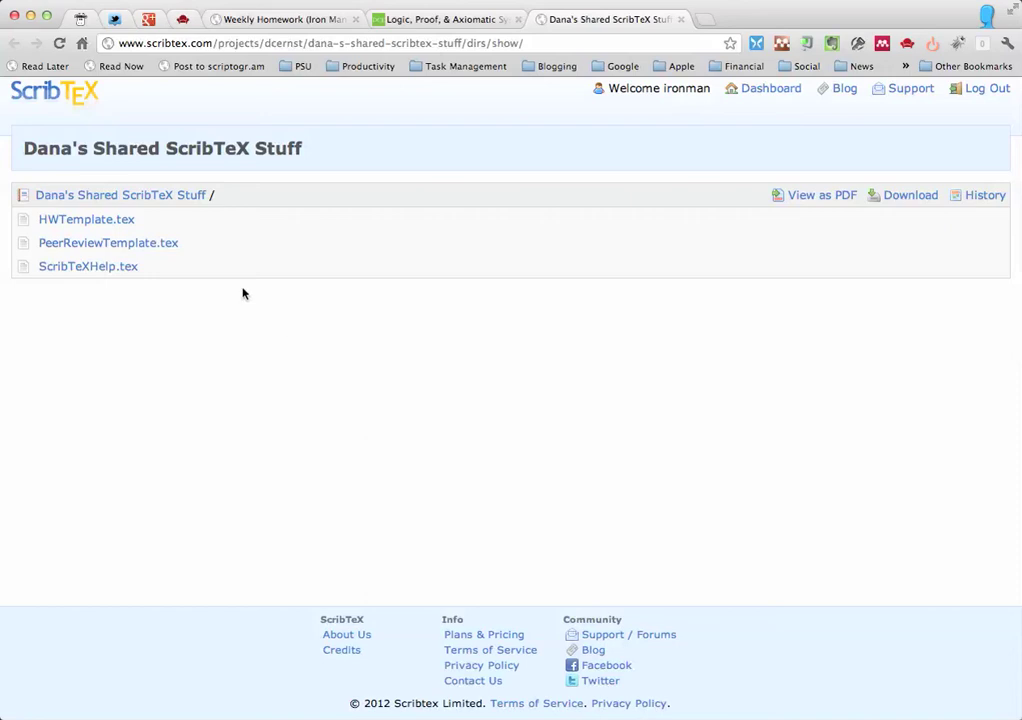
- Open HWTemplate.tex and select its entire LaTeX source
click(90, 221)
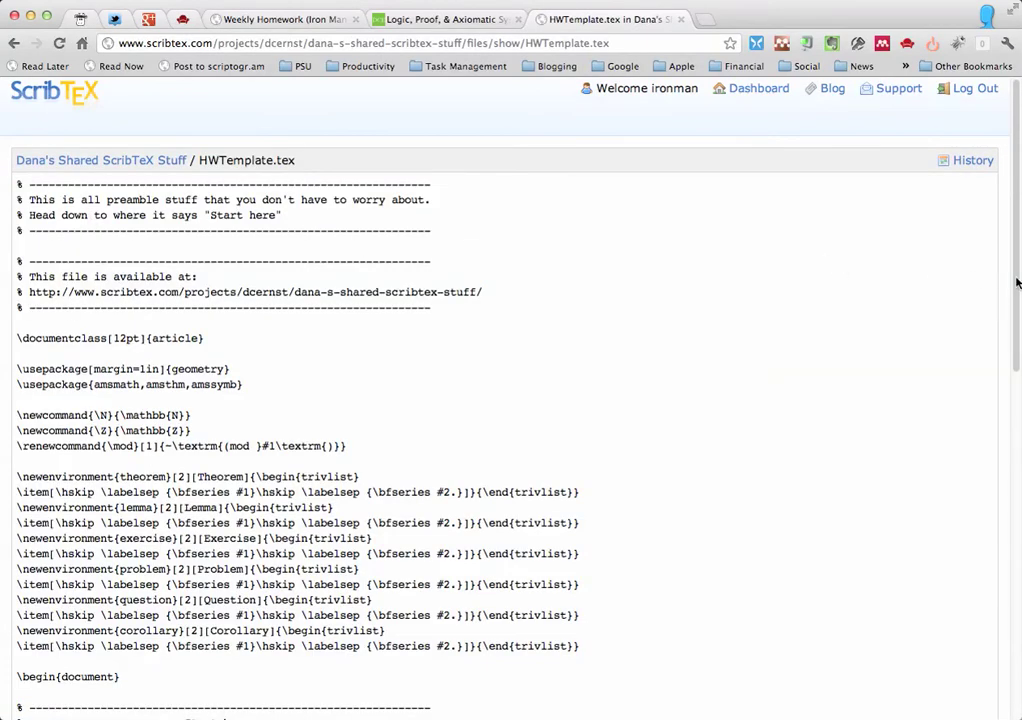
drag(1017, 283, 960, 640)
click(67, 578)
drag(67, 580, 14, 168)
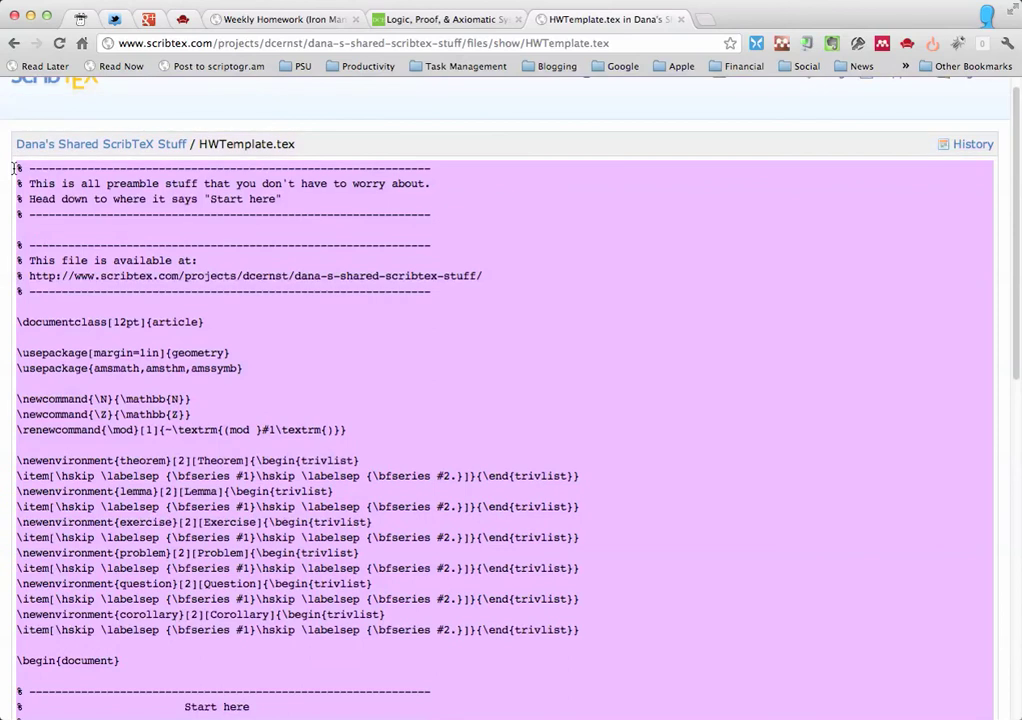
- Copy the template text and start a new file in Weekly Homework (Iron Man)
right_click(178, 231)
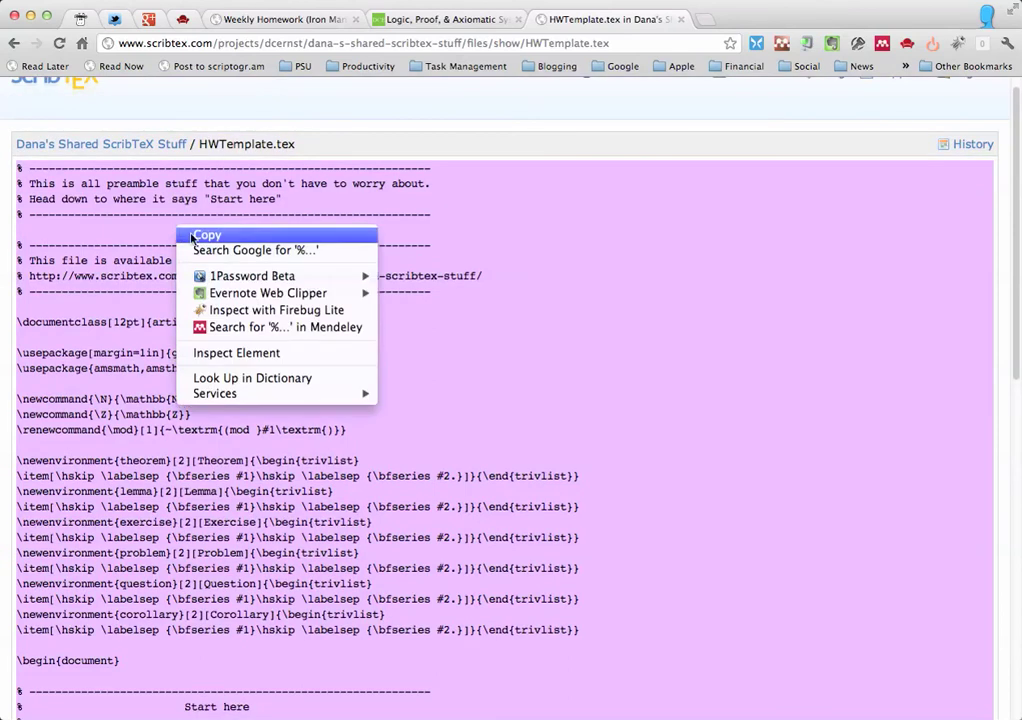
click(192, 236)
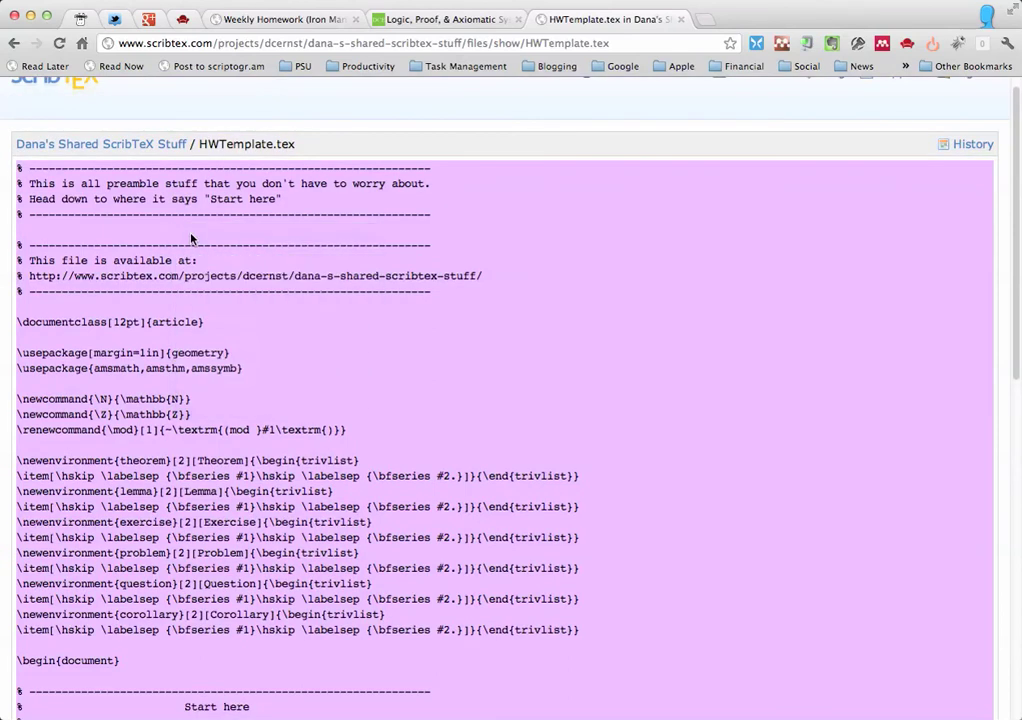
click(269, 20)
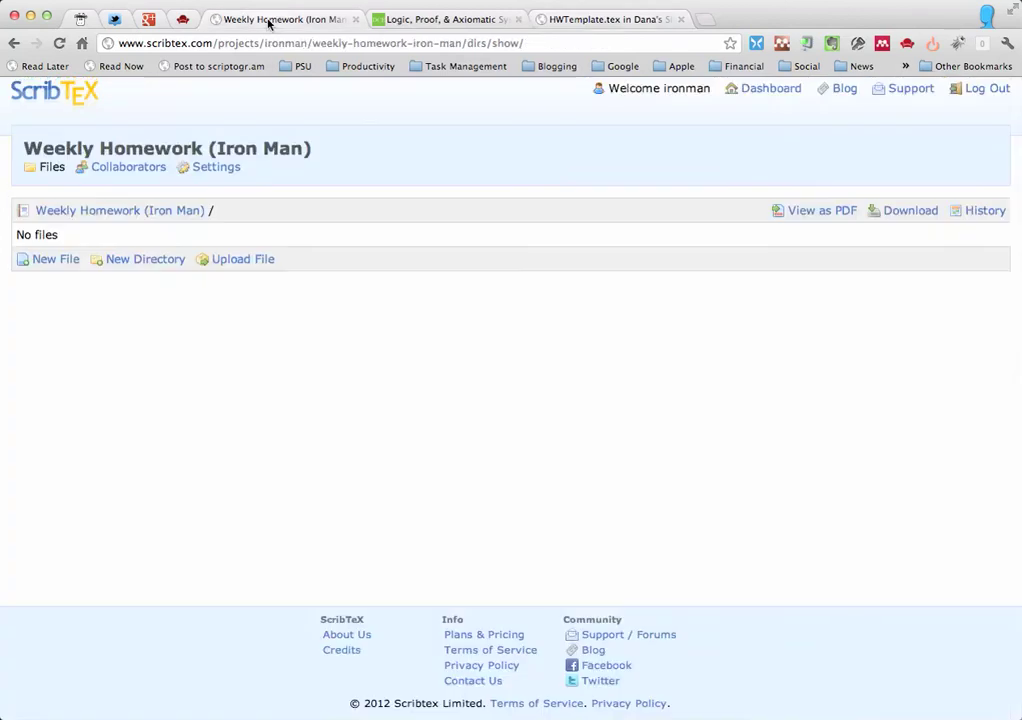
click(61, 260)
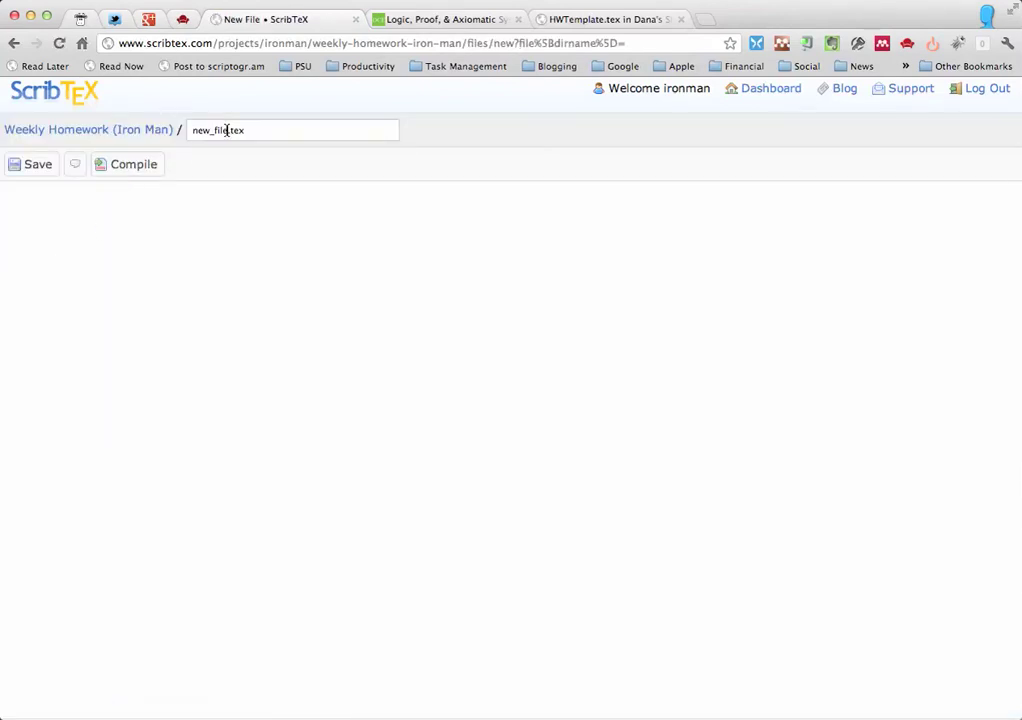
- Name the new file HWTemplate, paste the copied template into it, and save
double_click(227, 130)
text(HWTemplate)
click(172, 214)
right_click(91, 218)
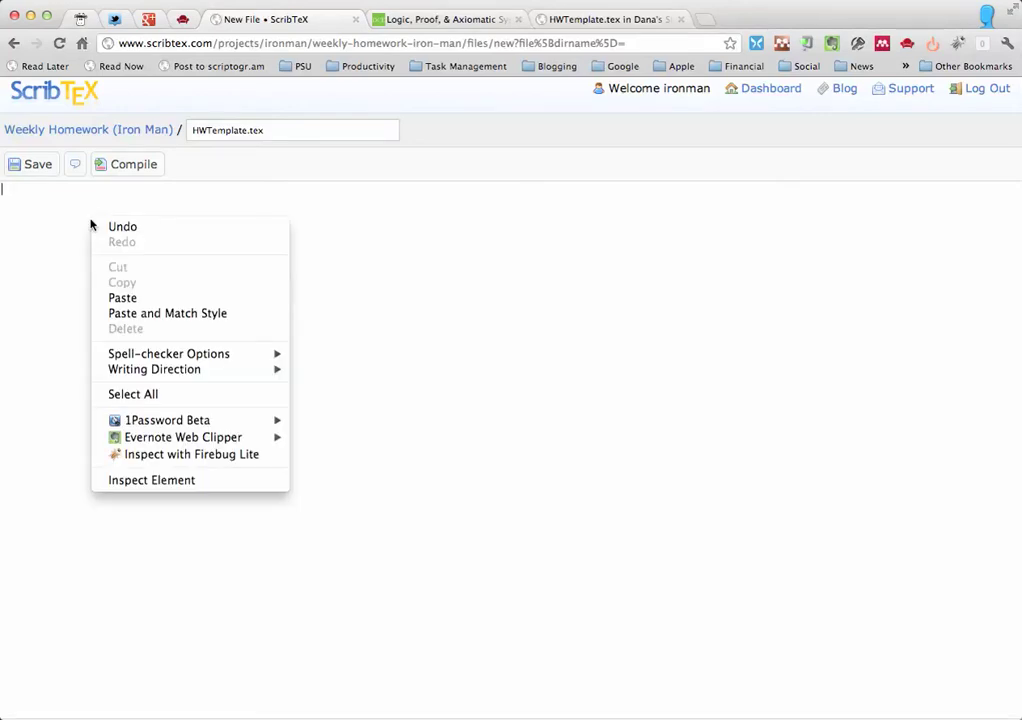
click(119, 298)
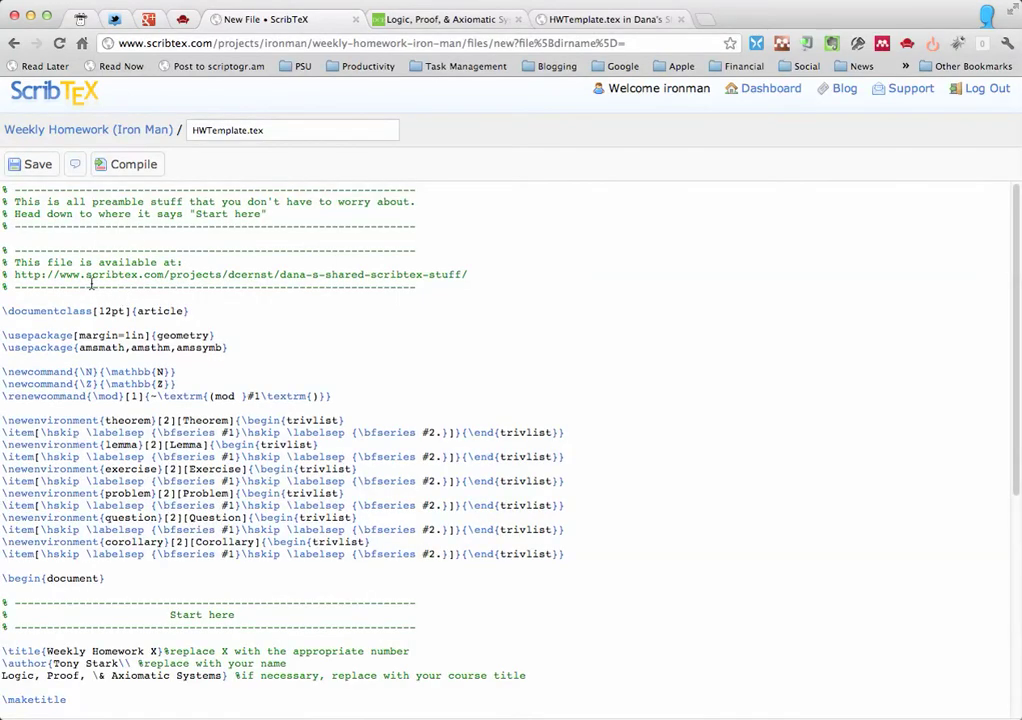
click(33, 166)
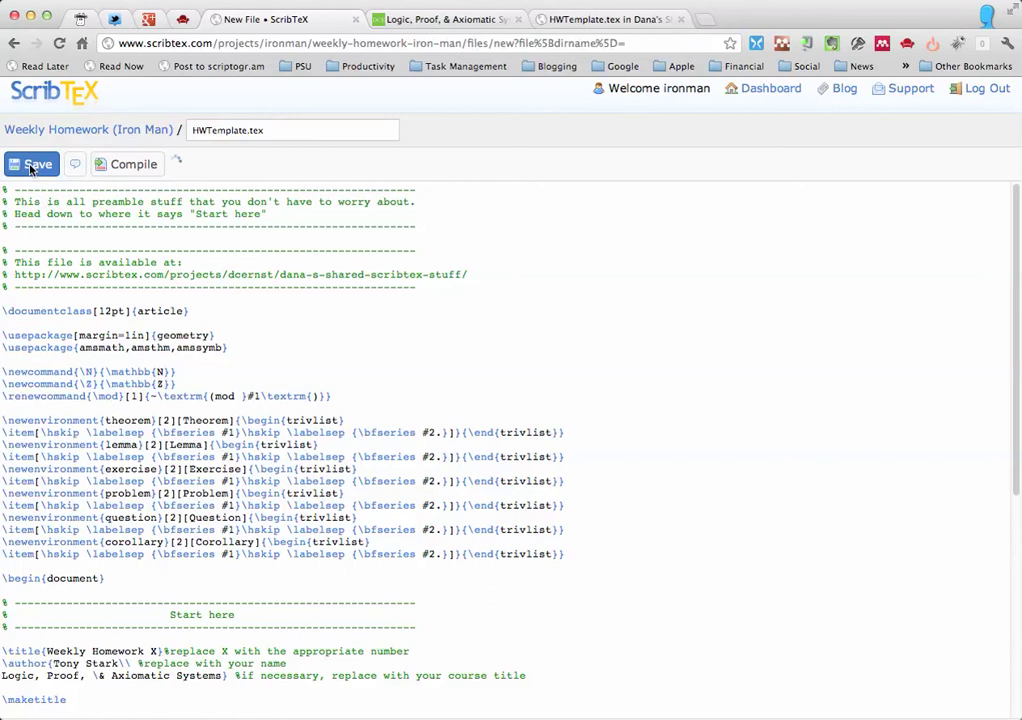
click(30, 168)
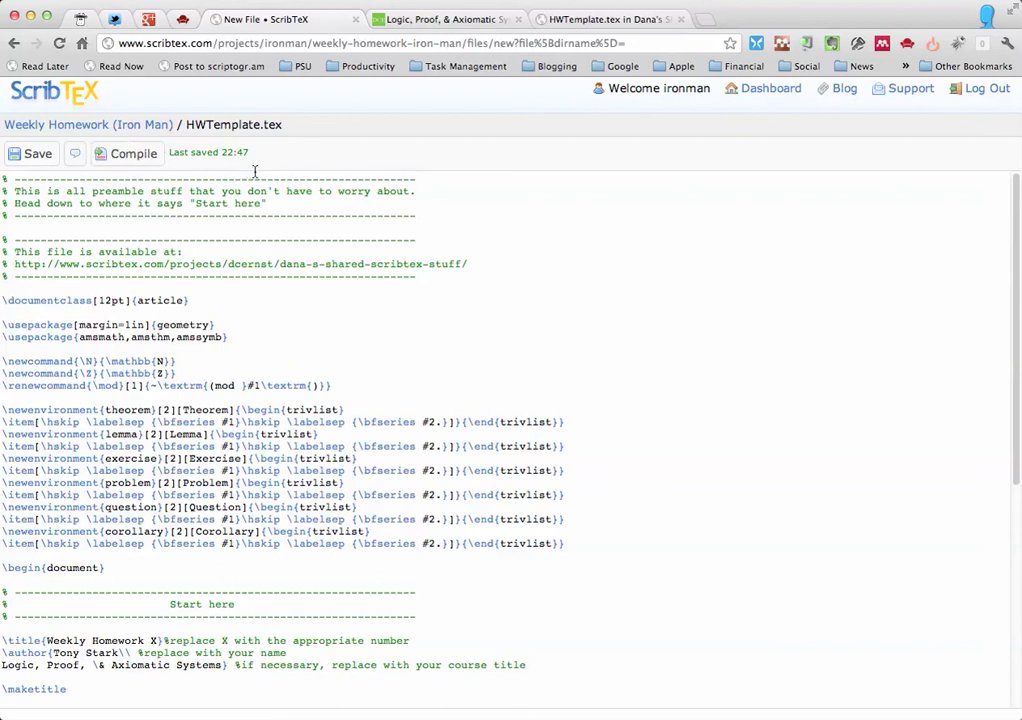
- Create Weekly3Ironman.tex with the pasted template, save it, and compile the project
click(133, 127)
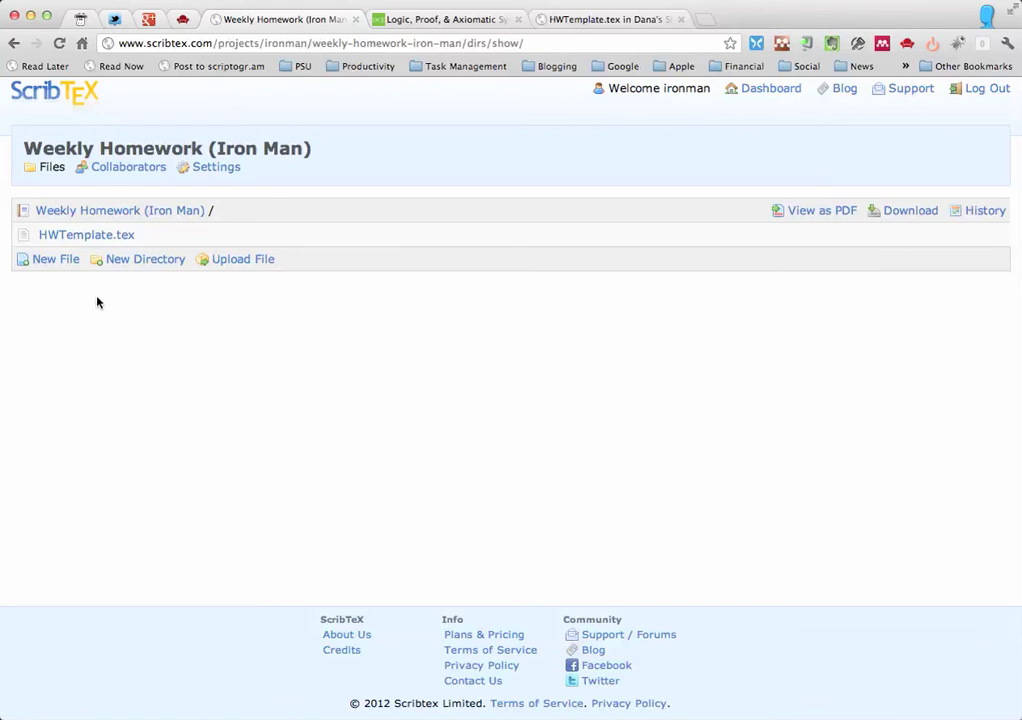
click(55, 262)
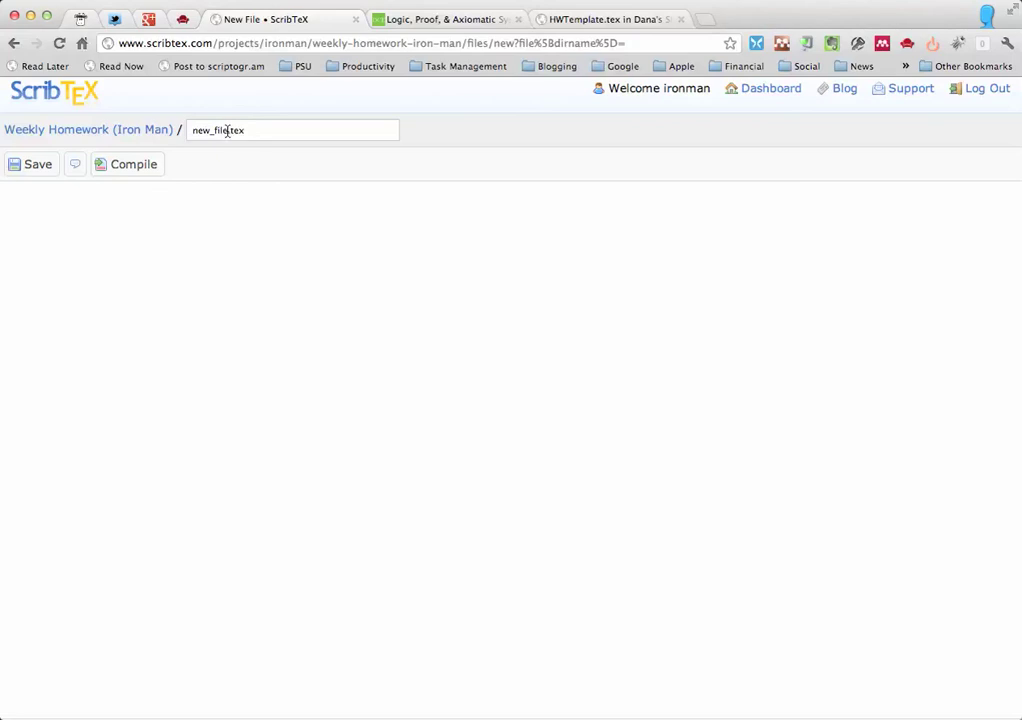
drag(228, 130, 187, 130)
text(Weekly3Ironman)
right_click(45, 226)
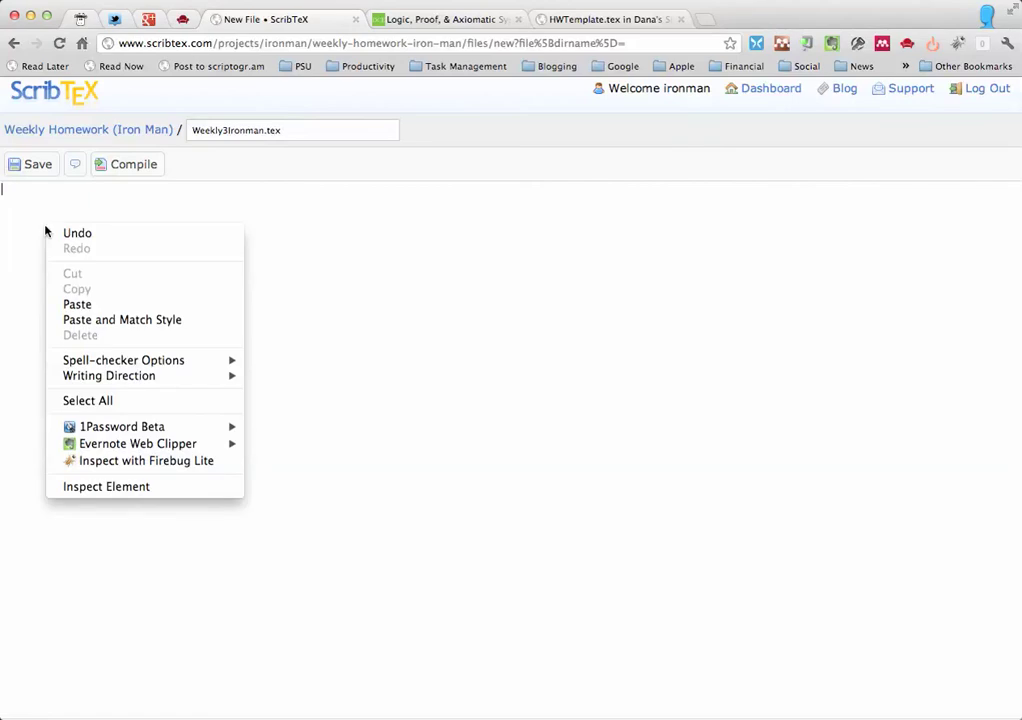
click(99, 305)
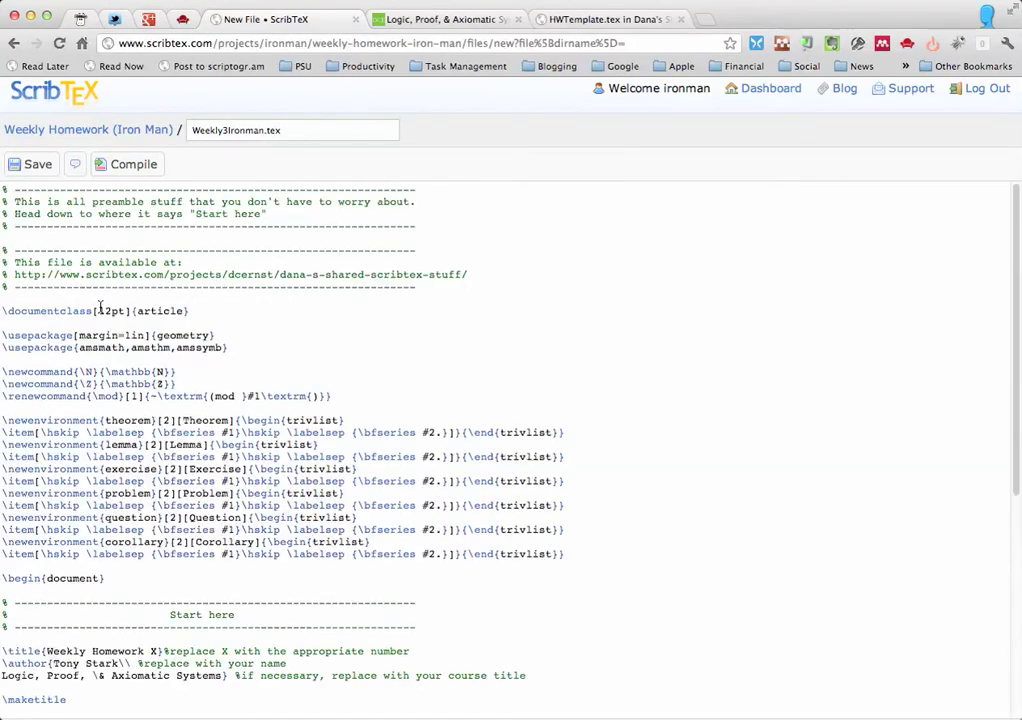
click(33, 166)
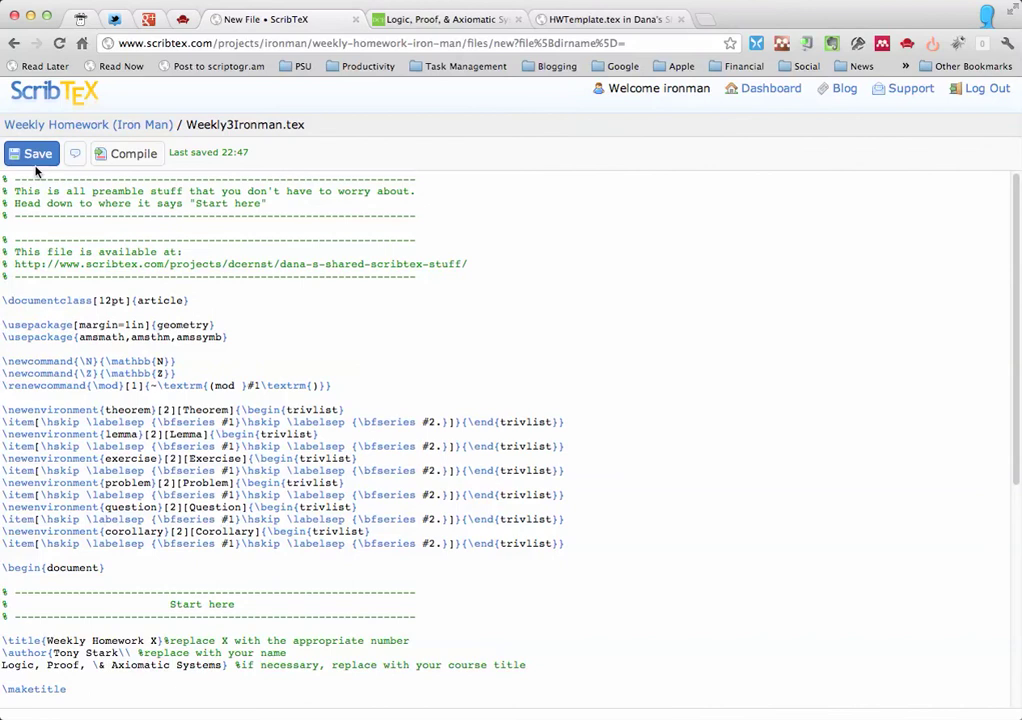
click(125, 157)
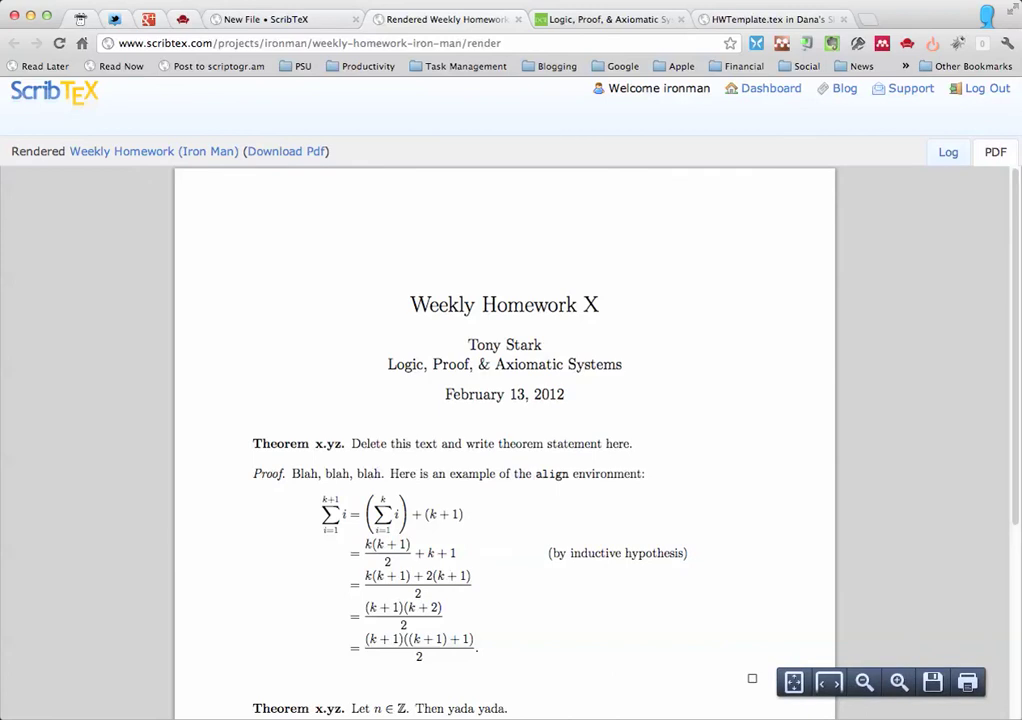
- Scroll through the rendered Weekly Homework X PDF to its sample theorem and proof
mouse_move(1015, 245)
mouse_down()
mouse_move(981, 437)
mouse_move(998, 238)
mouse_up()
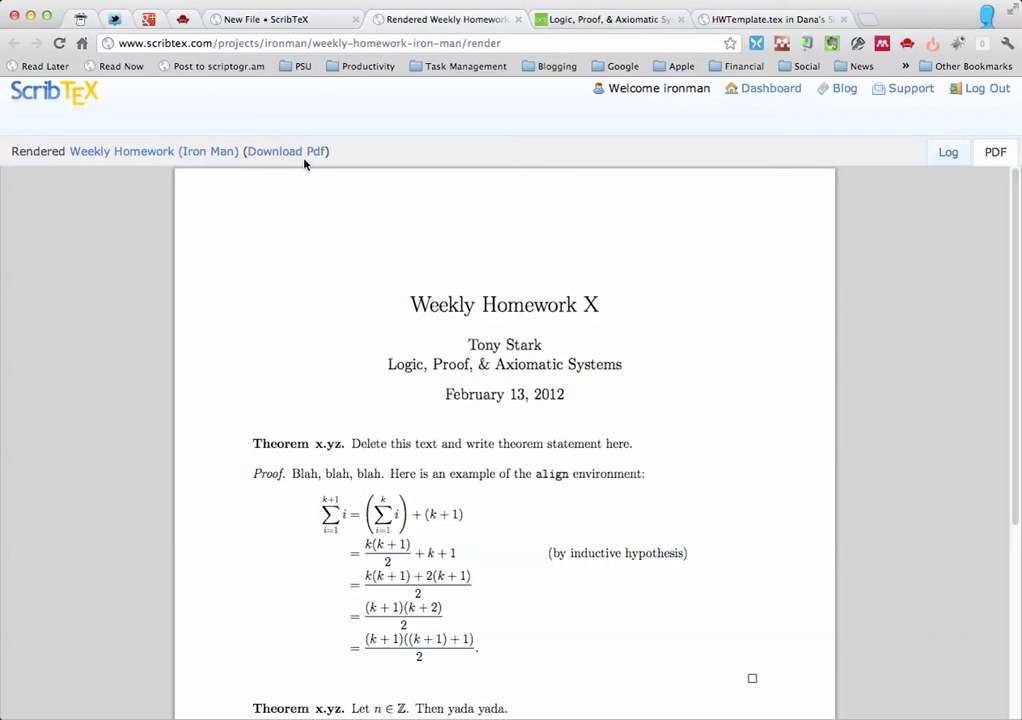
- Return to the Weekly3Ironman.tex source after checking the rendered PDF once more
click(293, 19)
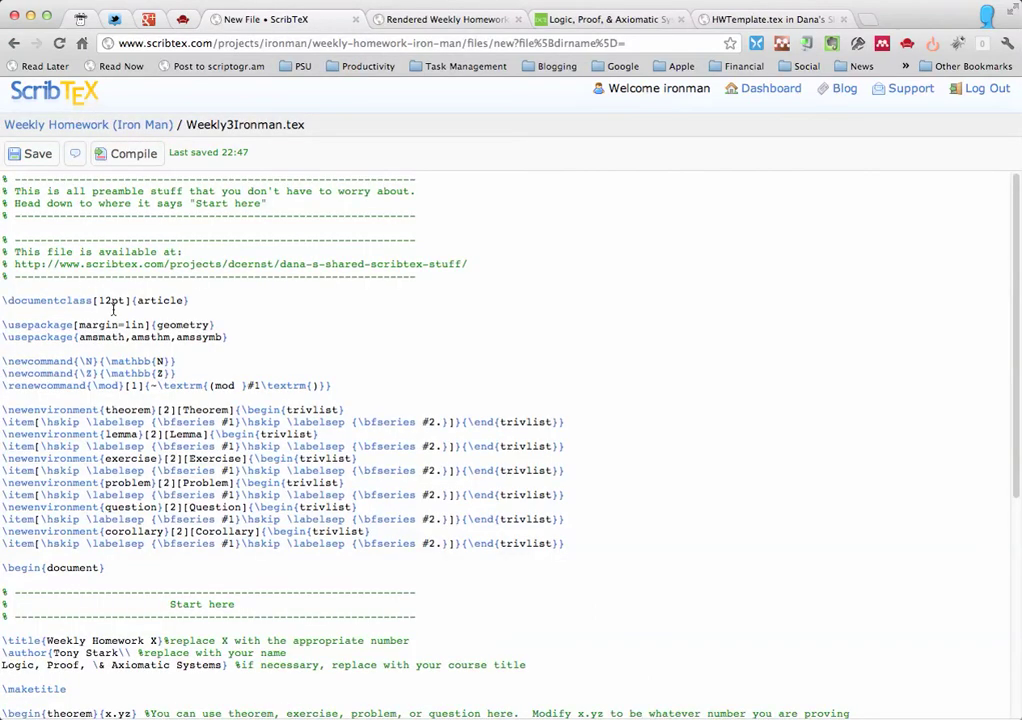
click(427, 20)
click(312, 25)
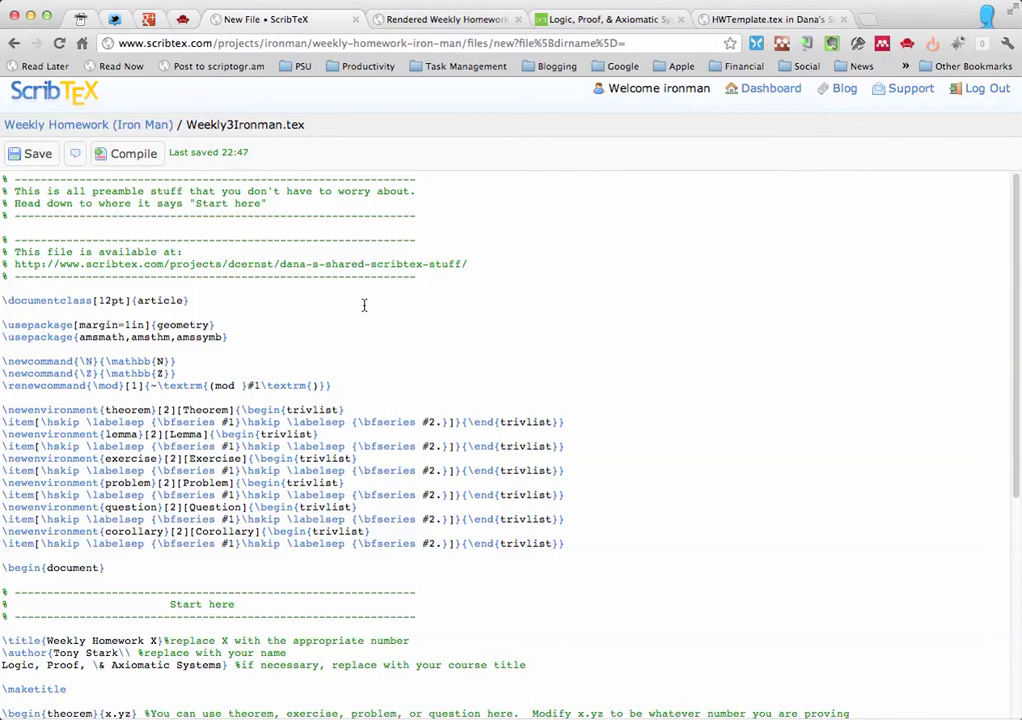